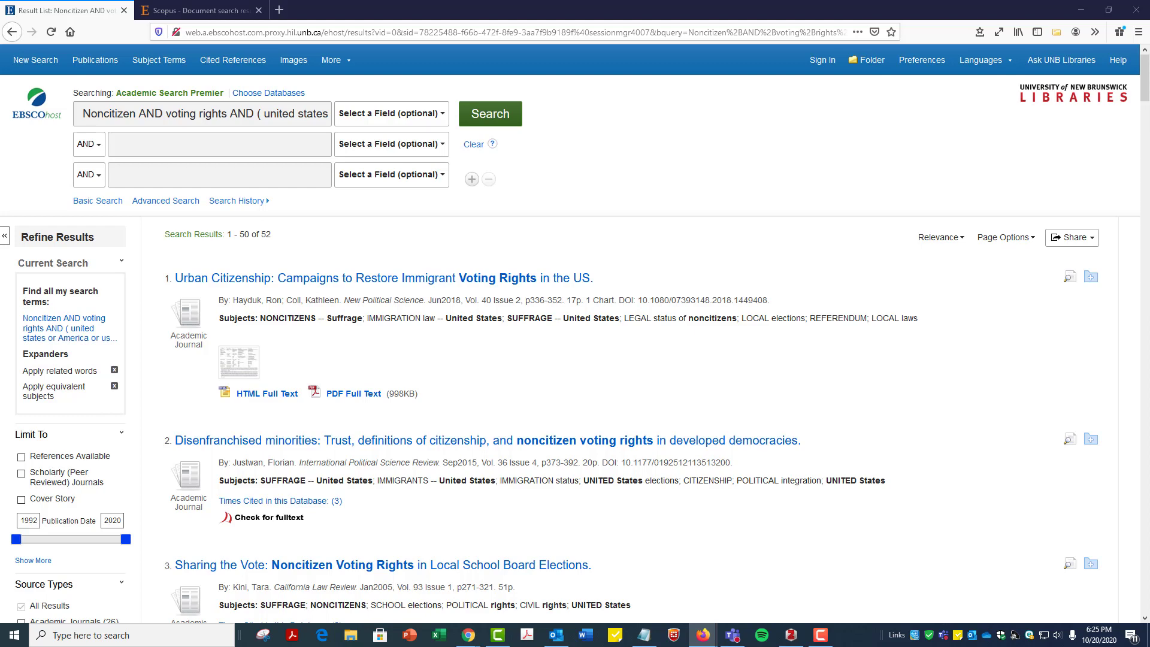
Save the first five EBSCOhost noncitizen voting results with the Save to Zotero connector
{"action": "left_click", "coordinate": [1057, 33]}
{"action": "left_click", "coordinate": [408, 257]}
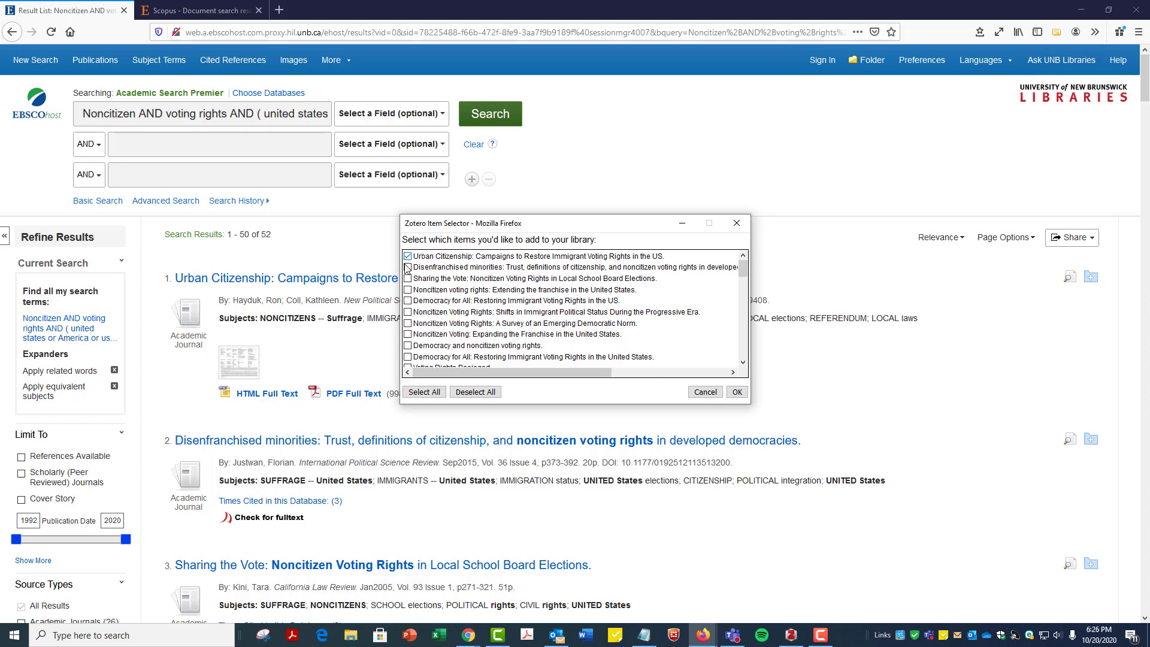
{"action": "left_click", "coordinate": [408, 278]}
{"action": "left_click", "coordinate": [408, 301]}
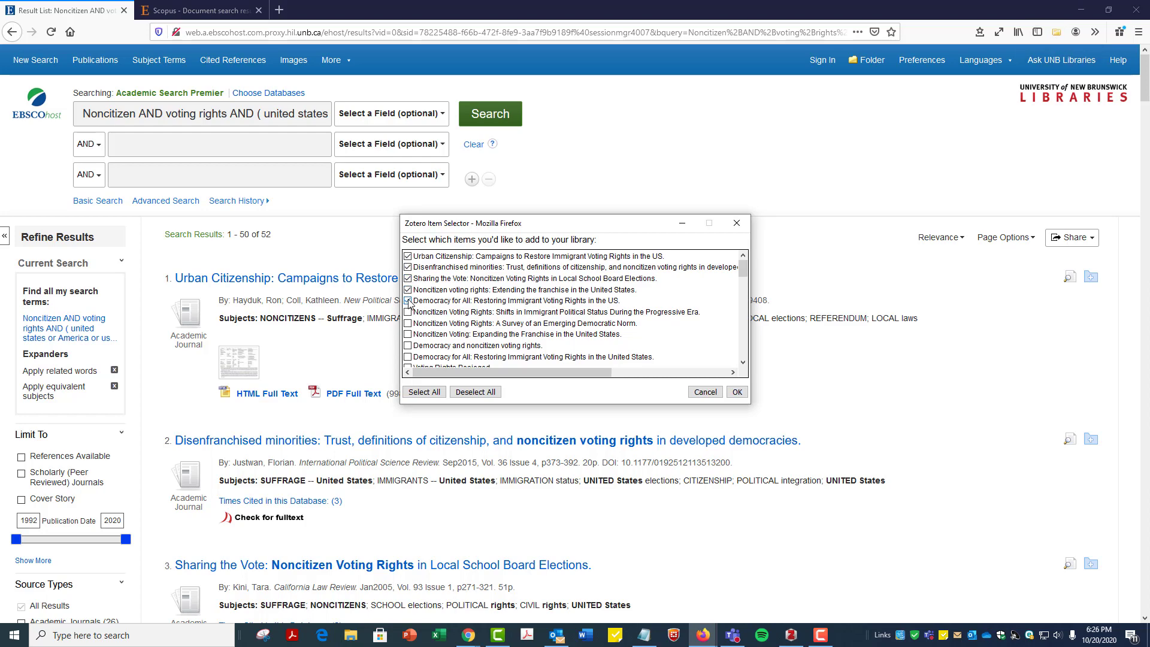
{"action": "left_click", "coordinate": [737, 393]}
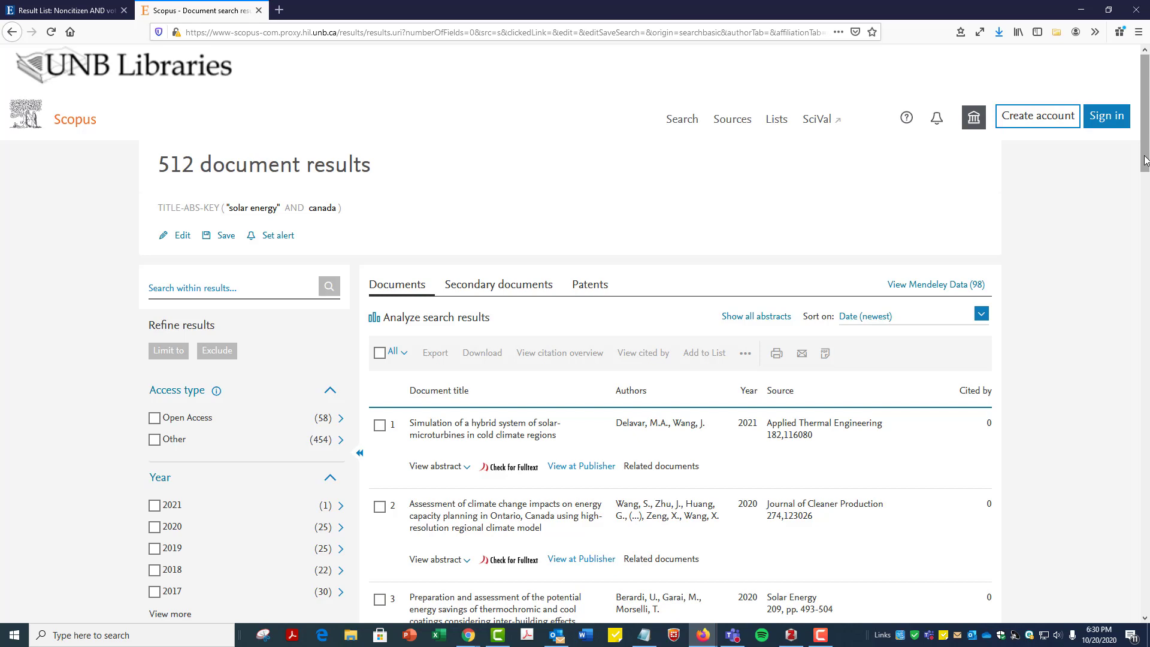
{"action": "left_click_drag", "start_coordinate": [1145, 160], "coordinate": [1144, 211]}
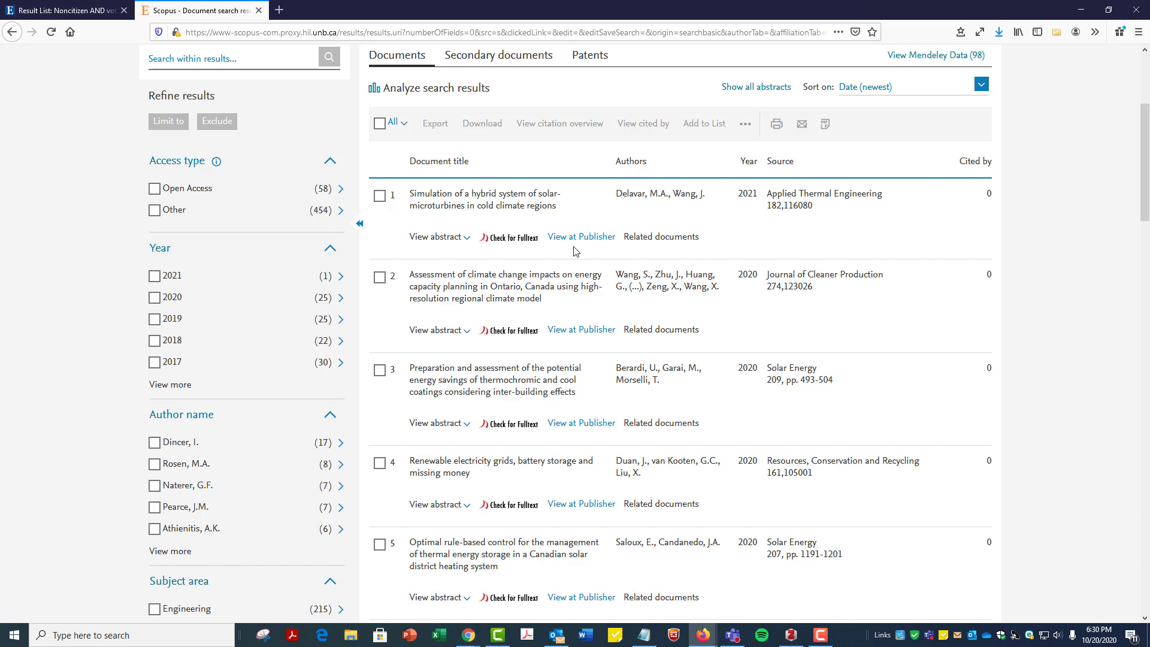
Select Scopus results 1 through 5
{"action": "left_click", "coordinate": [380, 196]}
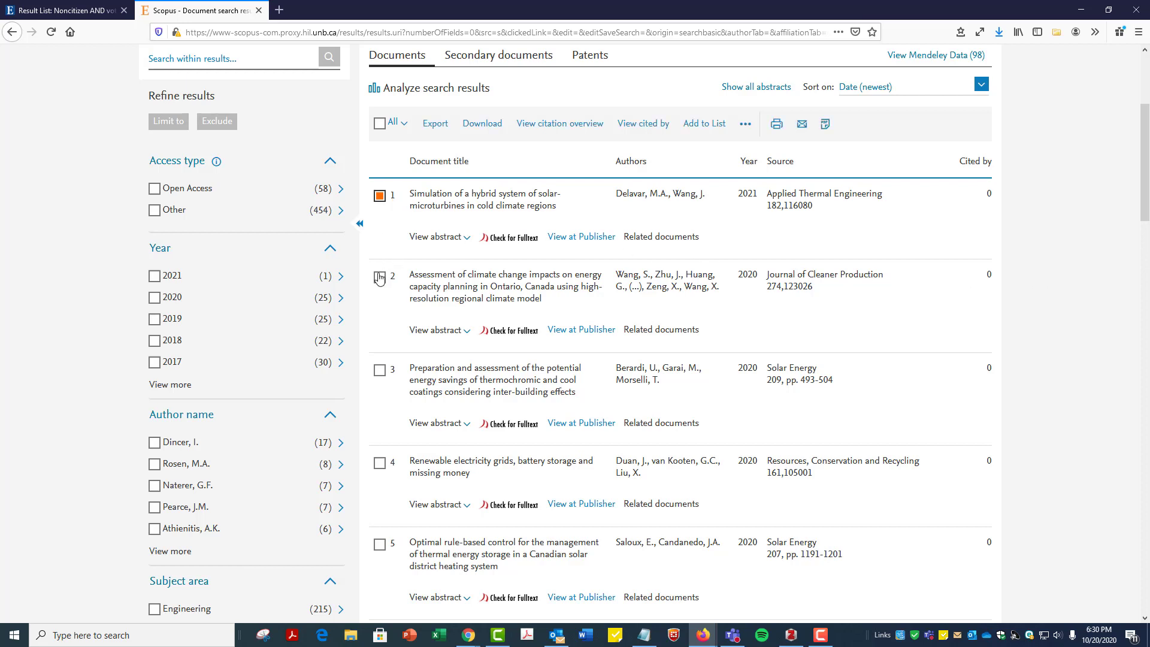
{"action": "left_click", "coordinate": [379, 369]}
{"action": "left_click", "coordinate": [379, 463]}
{"action": "left_click", "coordinate": [379, 545]}
Export the five selected results in RIS format as scopus.ris
{"action": "left_click", "coordinate": [435, 130]}
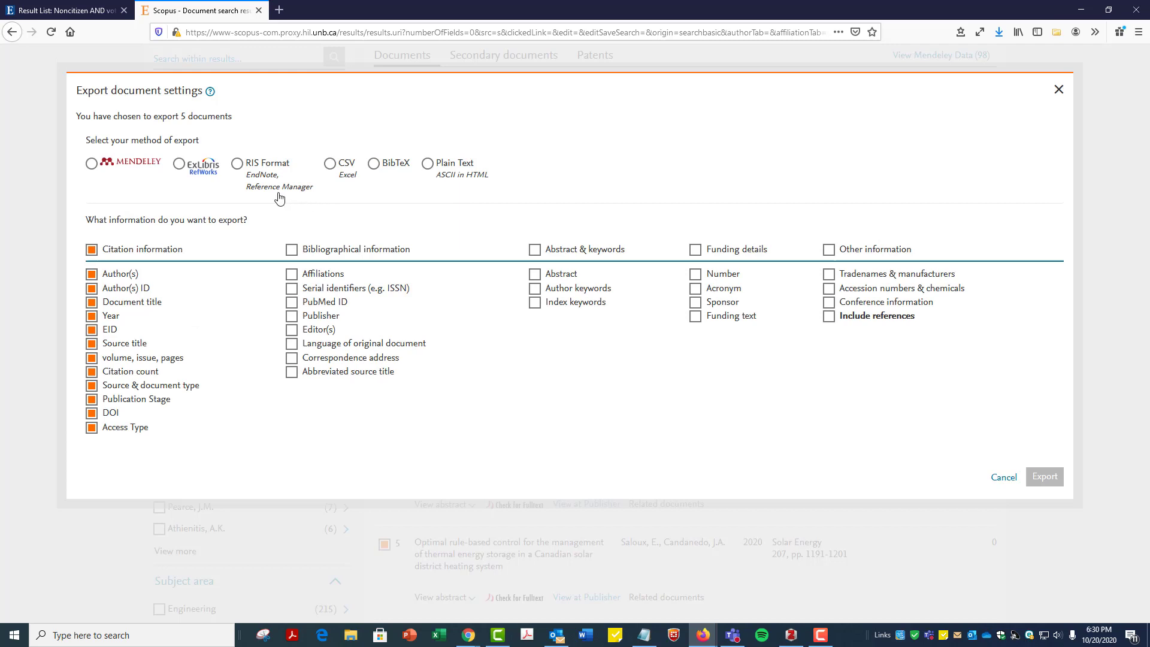
{"action": "left_click", "coordinate": [238, 166]}
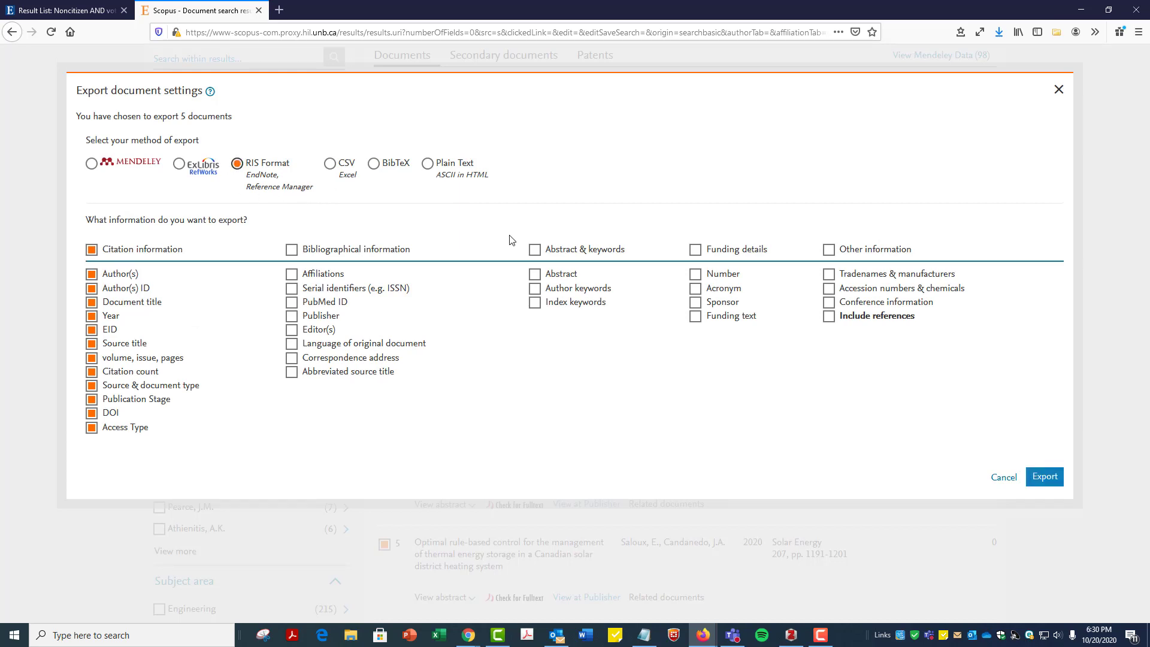
{"action": "left_click", "coordinate": [1046, 477]}
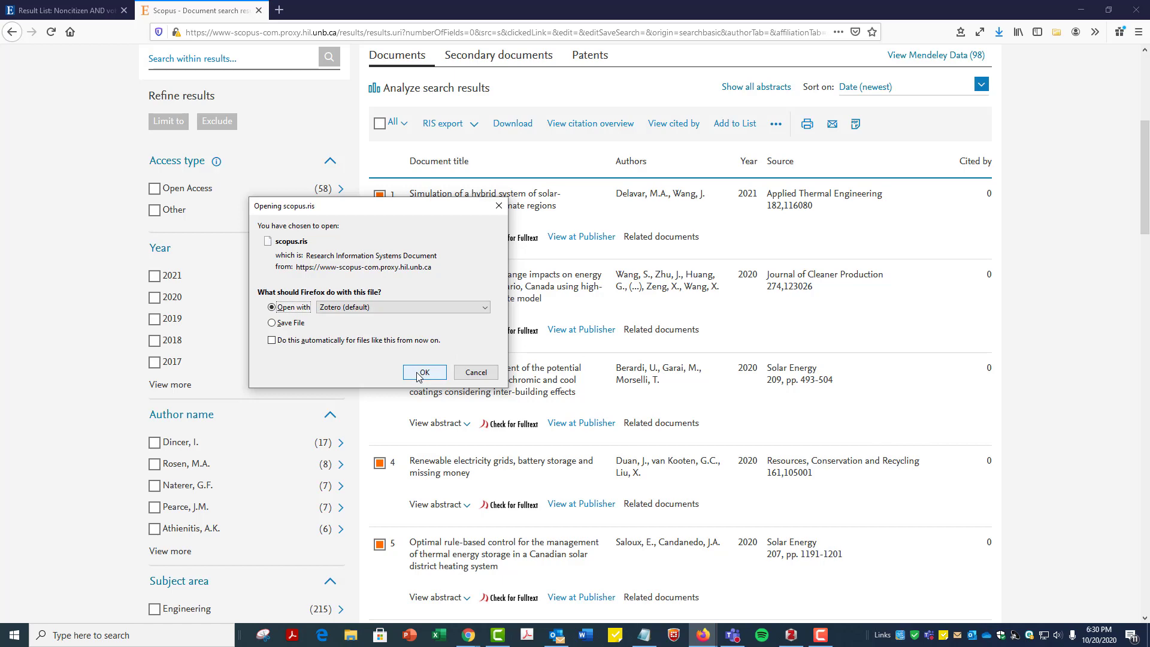
Open scopus.ris in Zotero, import it into a new collection, and view the first article
{"action": "left_click", "coordinate": [420, 374]}
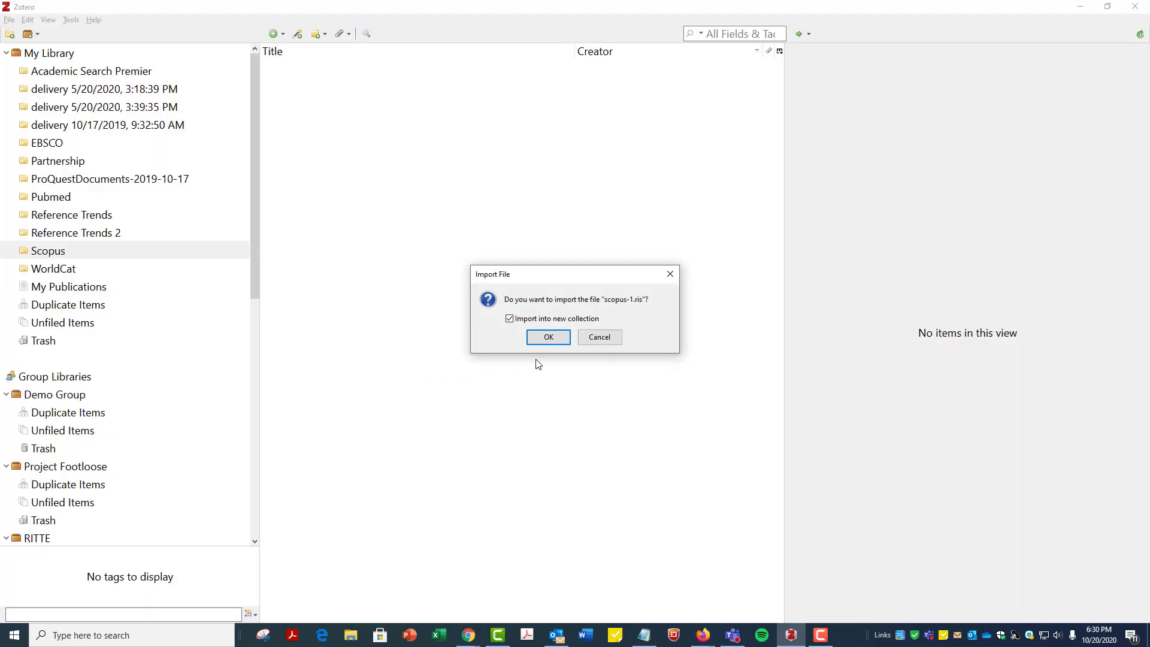
{"action": "left_click", "coordinate": [554, 342]}
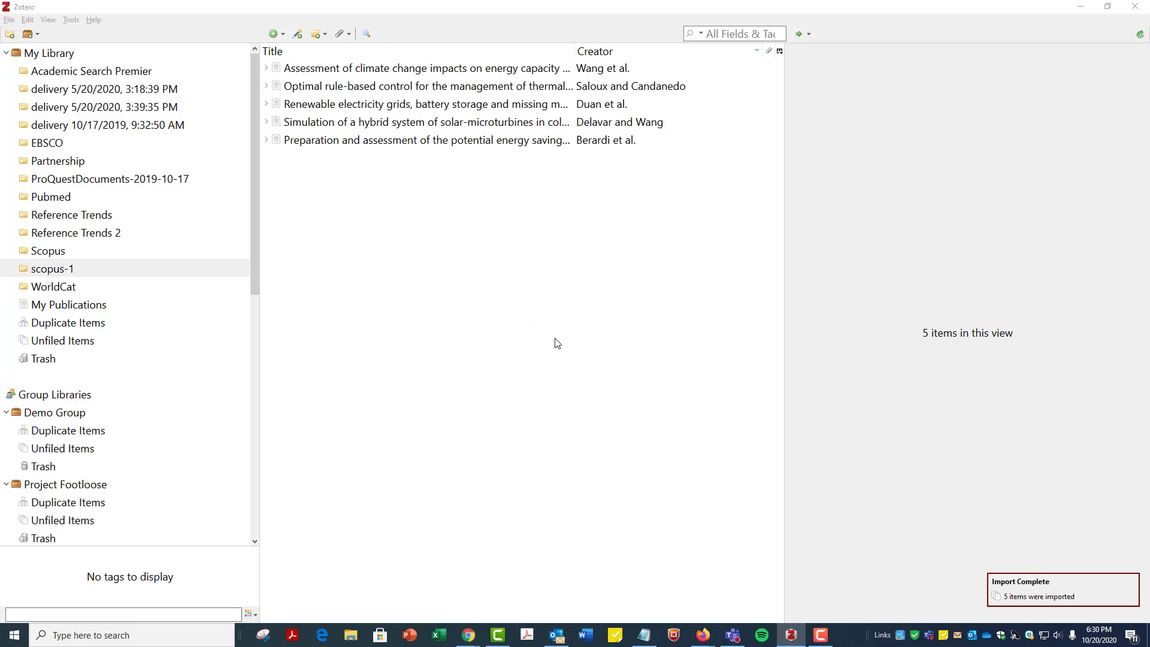
{"action": "key", "text": "Down"}
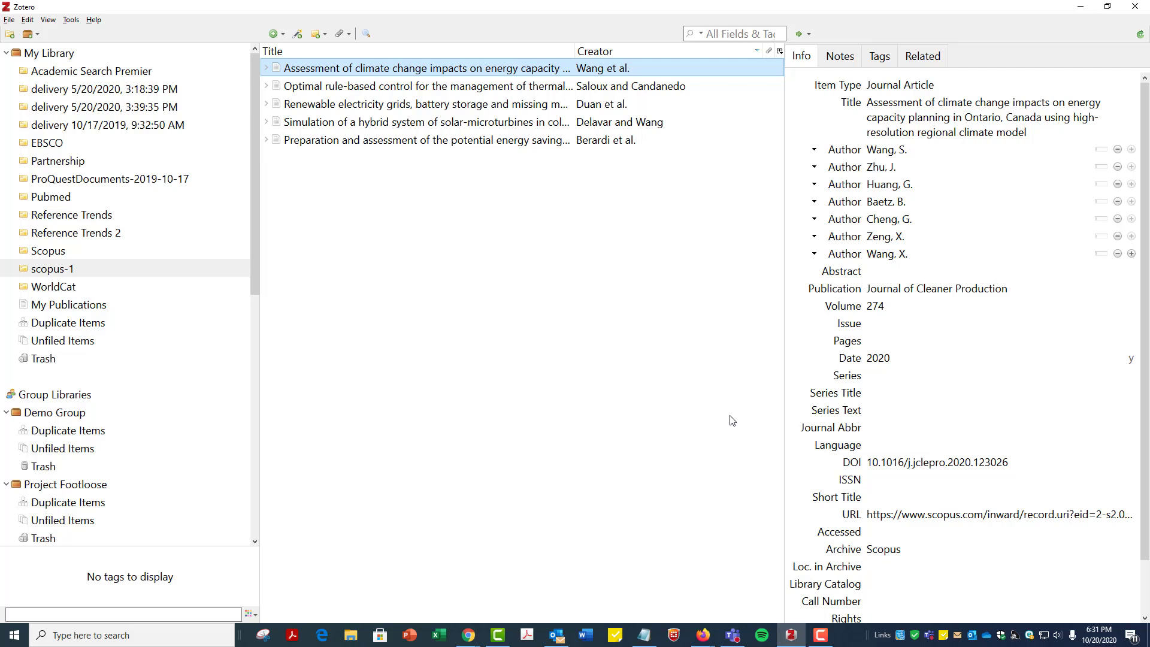
Create a blank Journal Article item through File > New Item
{"action": "left_click", "coordinate": [273, 37]}
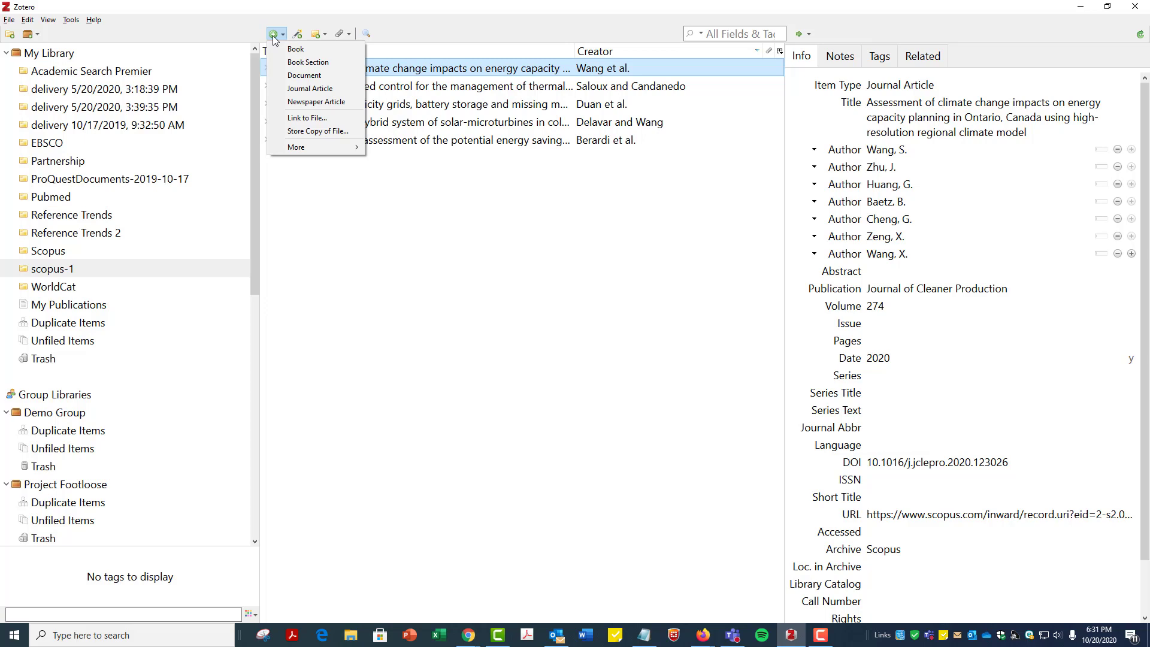
{"action": "left_click", "coordinate": [10, 21]}
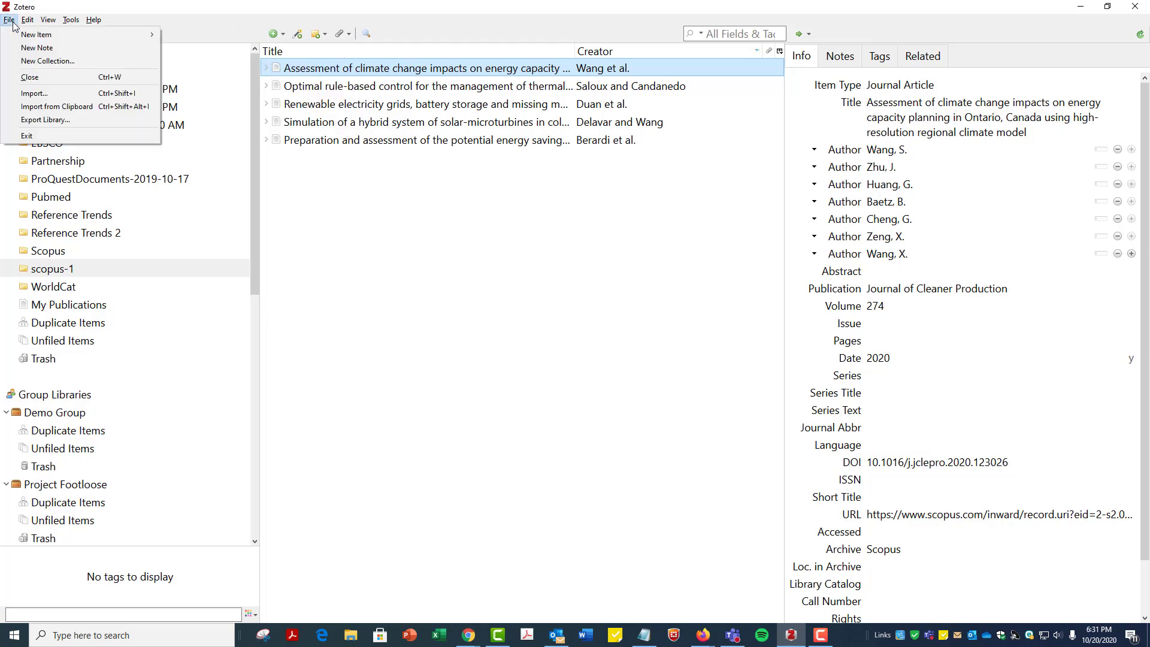
{"action": "mouse_move", "coordinate": [36, 35]}
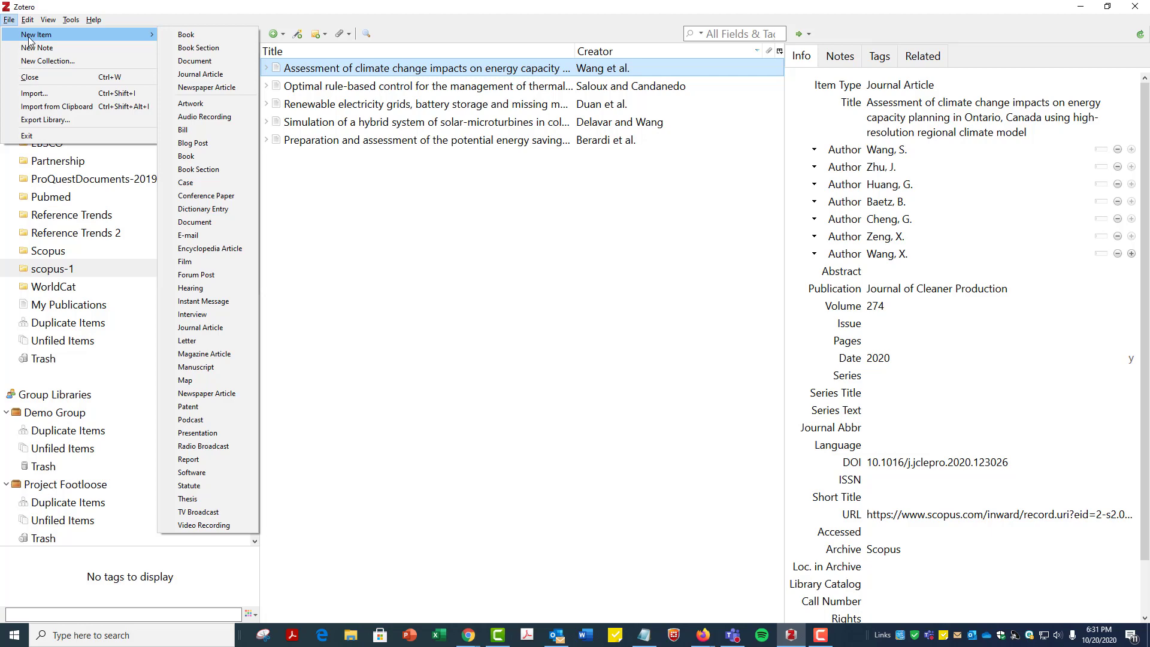
{"action": "left_click", "coordinate": [200, 75]}
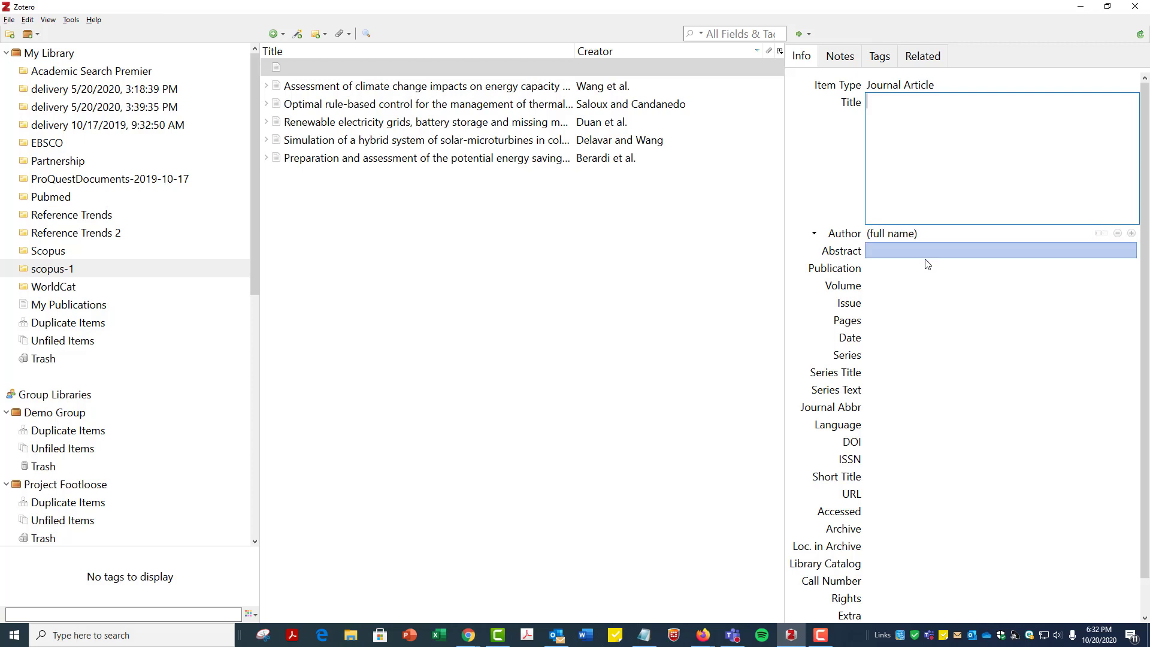
Select the 'Assessment of climate change impacts…' article and edit its empty Pages field
{"action": "left_click", "coordinate": [629, 265]}
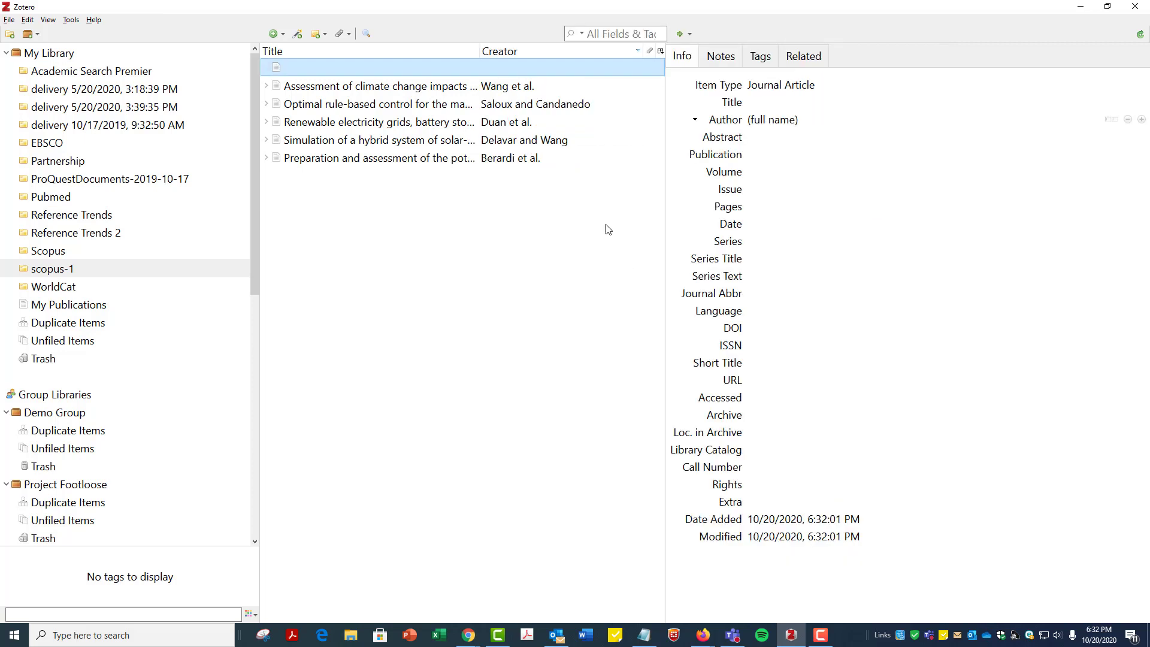
{"action": "left_click", "coordinate": [441, 93]}
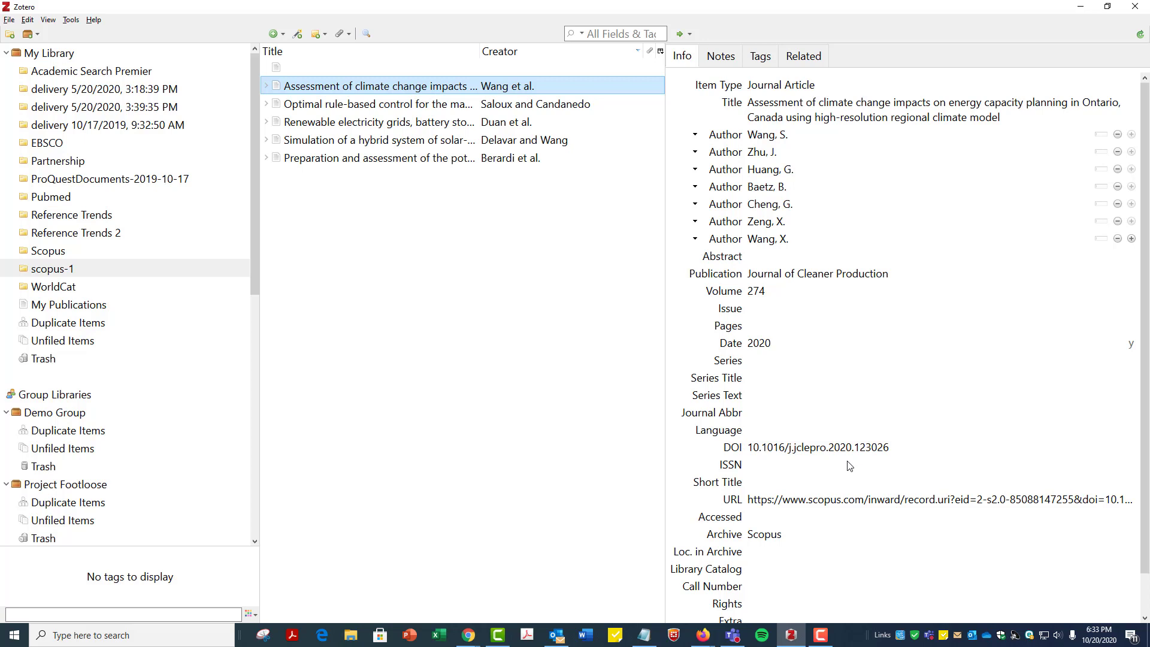
{"action": "left_click", "coordinate": [764, 326]}
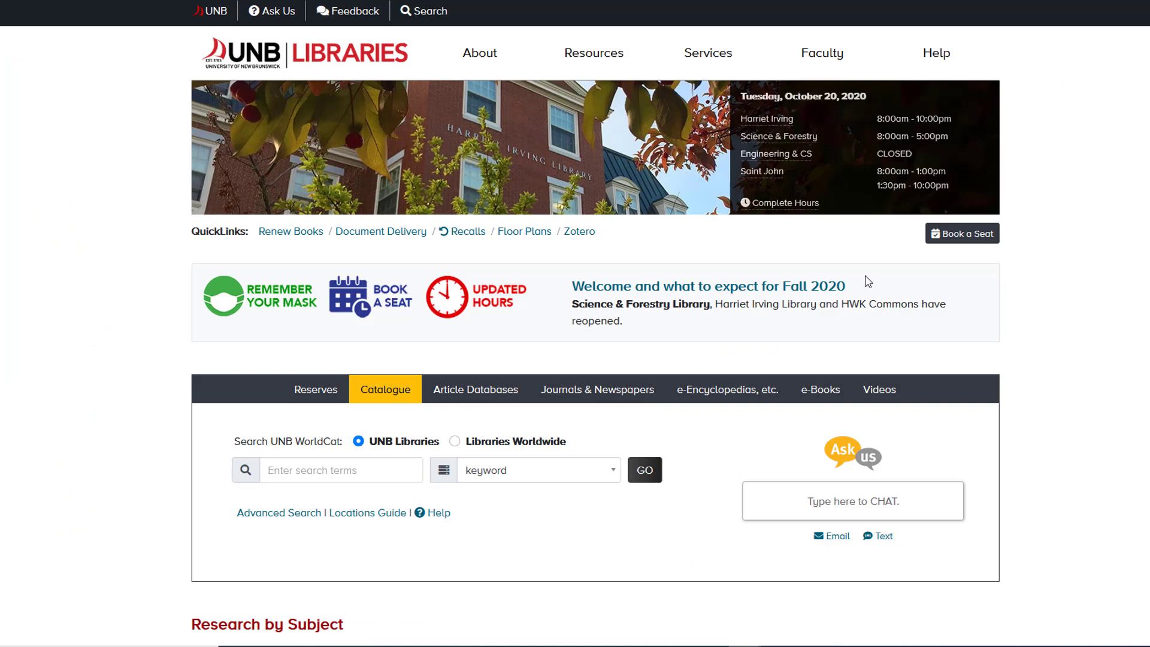
Open the Zotero Guide from the UNB Libraries QuickLinks
{"action": "left_click", "coordinate": [580, 233]}
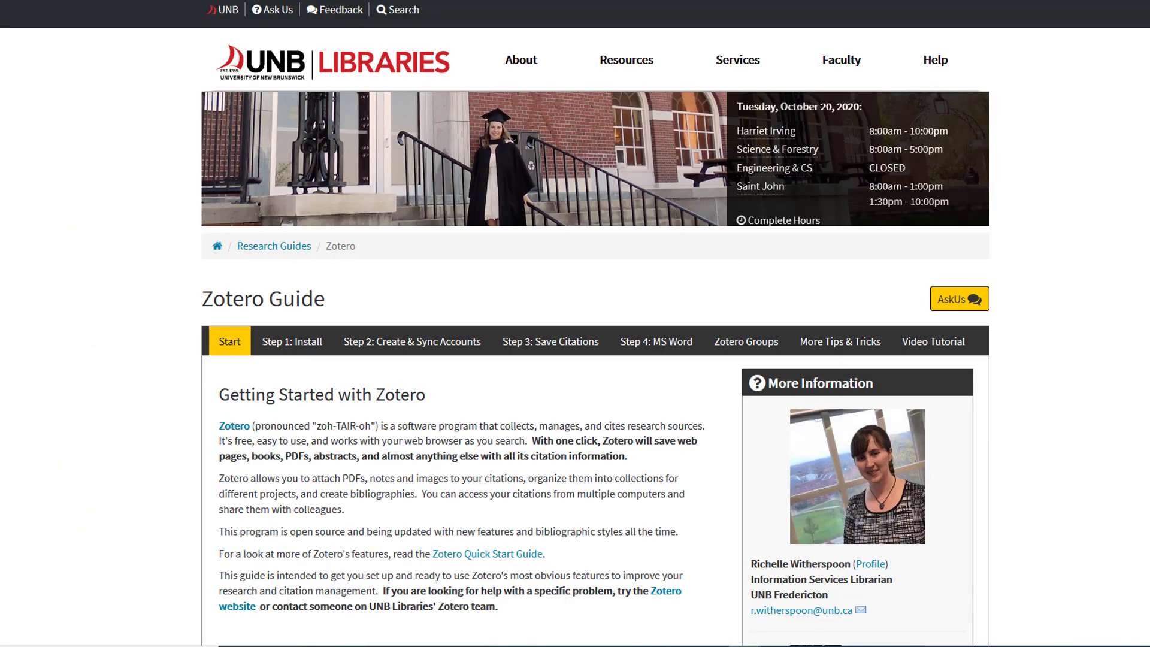
{"action": "scroll", "coordinate": [584, 237], "scroll_direction": "down", "scroll_amount": 3}
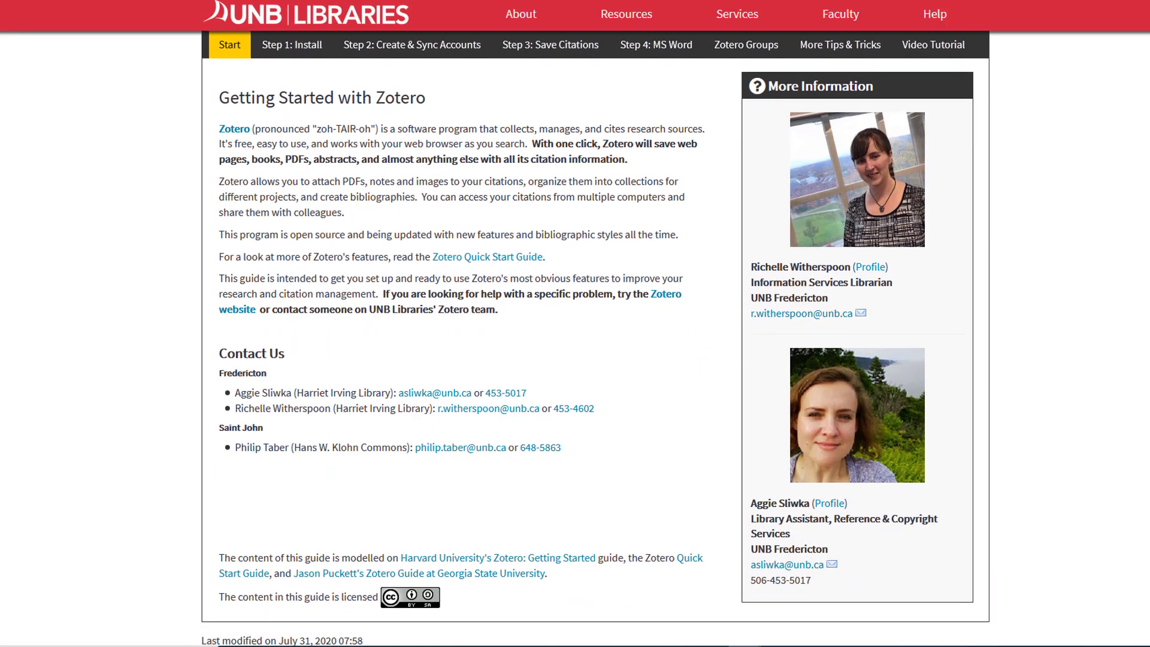